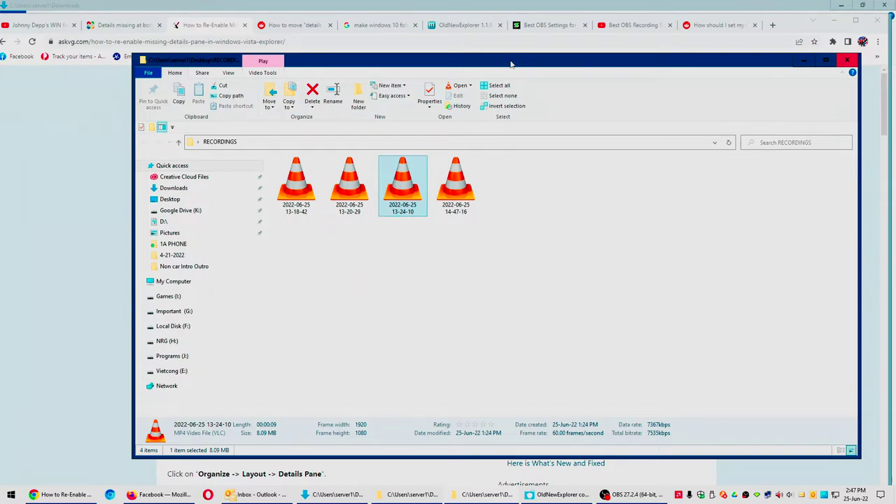
# Reposition the RECORDINGS folder window showing the bottom details pane, and minimize it to reveal the browser
pyautogui.moveTo(511, 64); pyautogui.dragTo(486, 50)
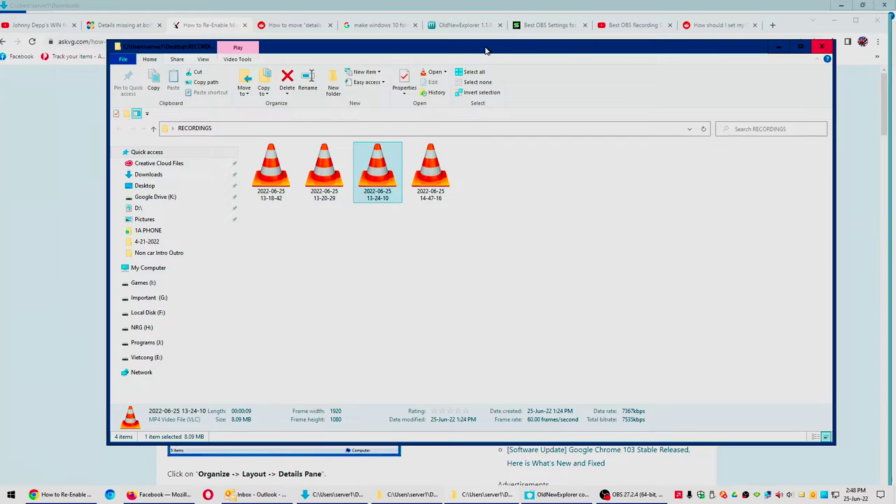
pyautogui.moveTo(486, 51); pyautogui.dragTo(487, 61)
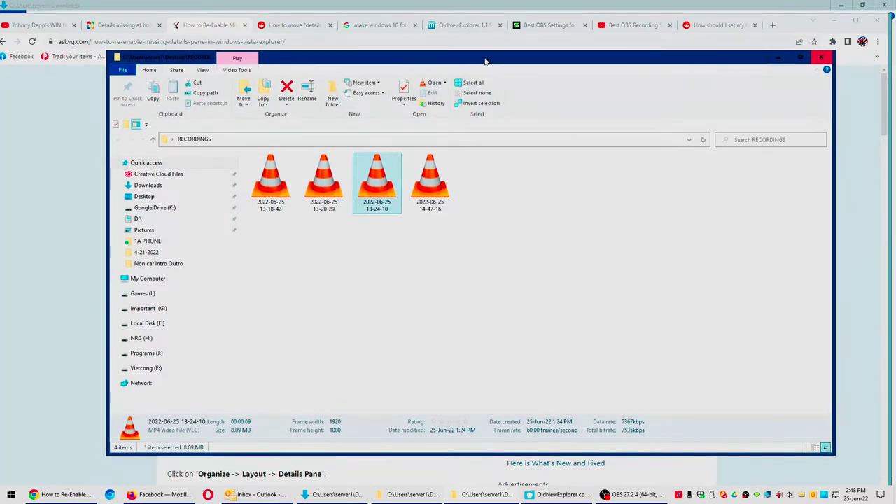
pyautogui.click(779, 56)
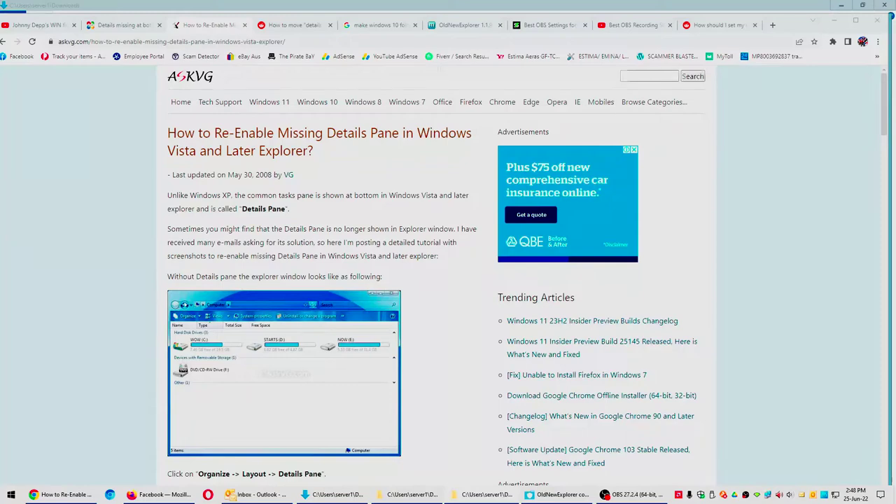
# Look through the open web pages on the missing details pane, moving it to the bottom, and making Windows 10 folders look like XP
pyautogui.click(302, 26)
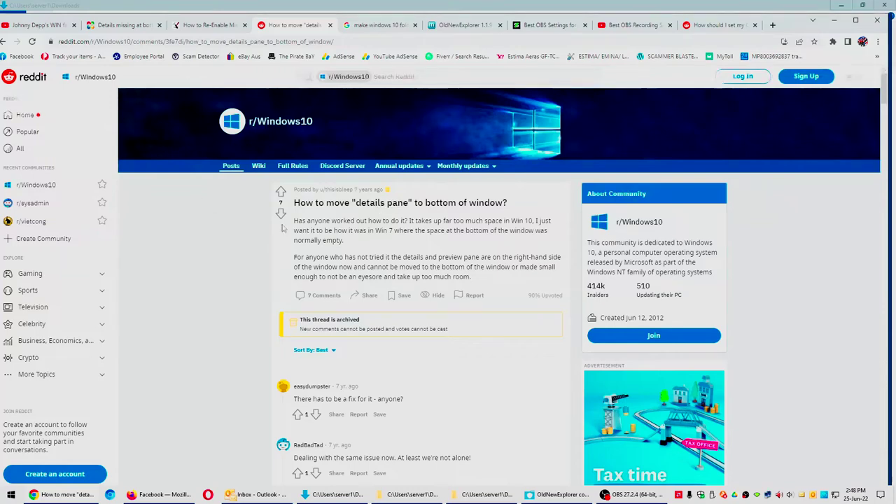
pyautogui.click(204, 26)
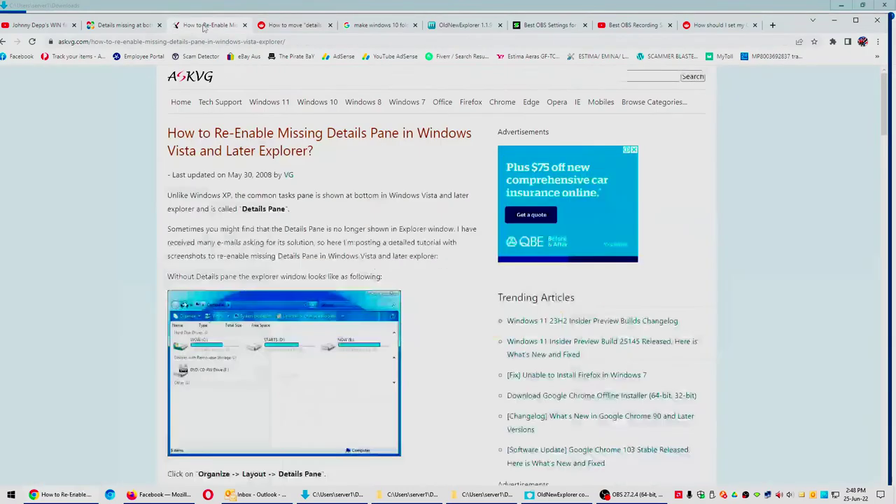
pyautogui.click(153, 29)
pyautogui.hotkey('ctrl', 'Tab')
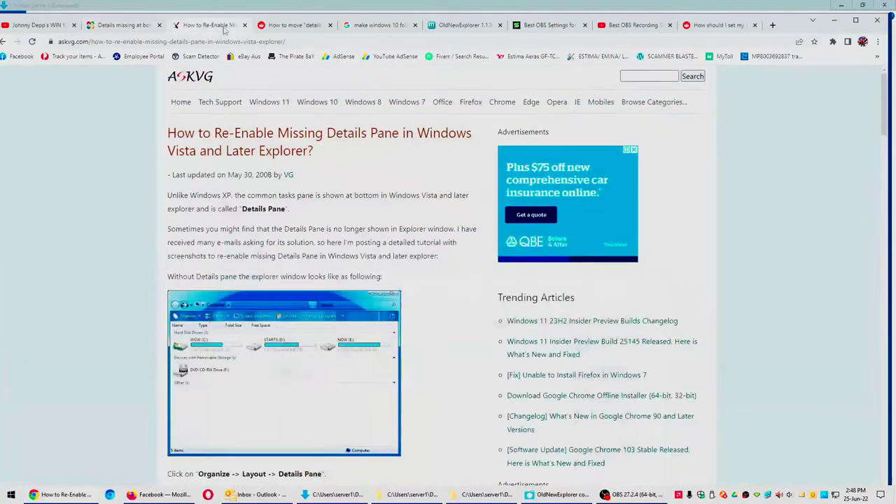
pyautogui.hotkey('ctrl', 'Tab')
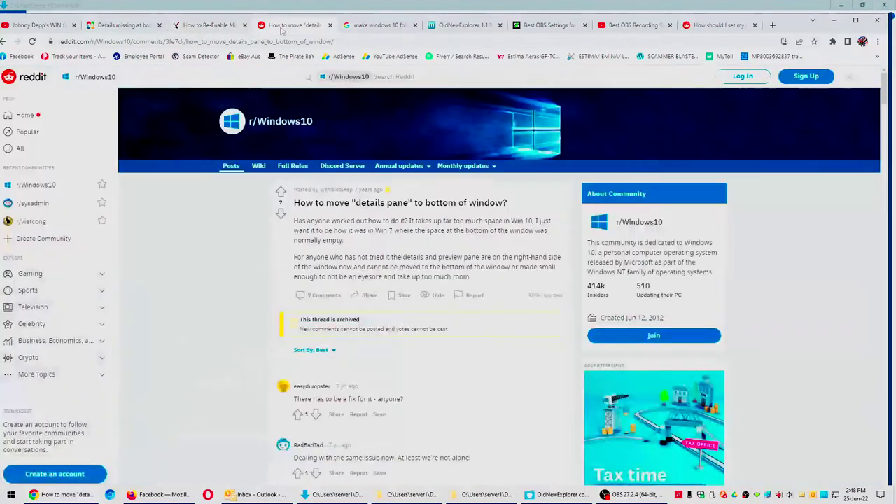
pyautogui.click(367, 26)
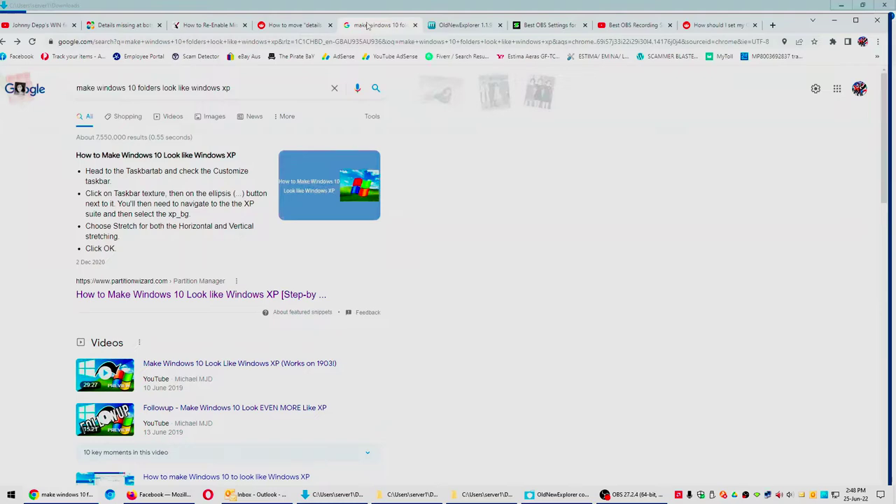
pyautogui.scroll(-2, 438, 310)
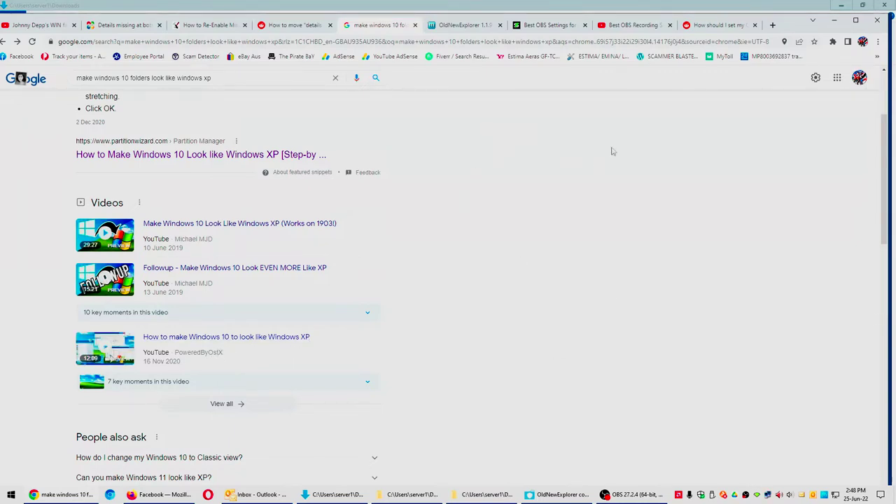
# Examine the OldNewExplorer 1.1.9 forum post on MSFN, covering its feature list, download link and FAQ
pyautogui.hotkey('ctrl', 'Tab')
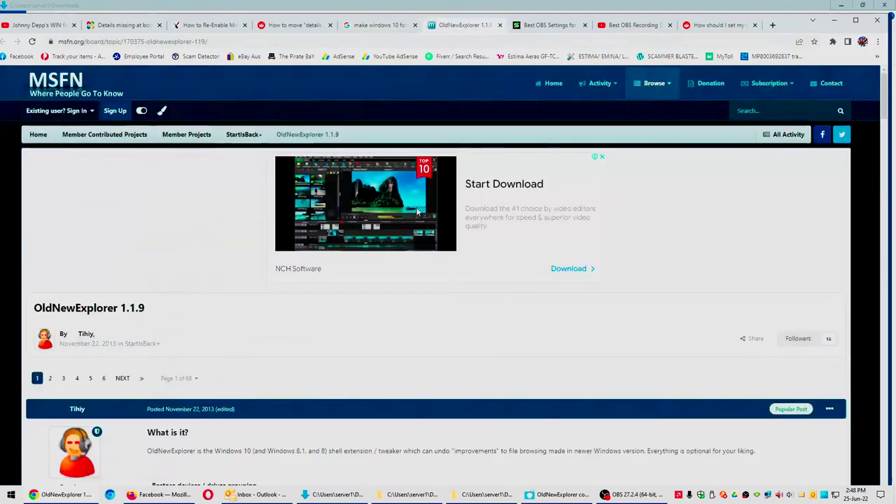
pyautogui.scroll(-2, 449, 280)
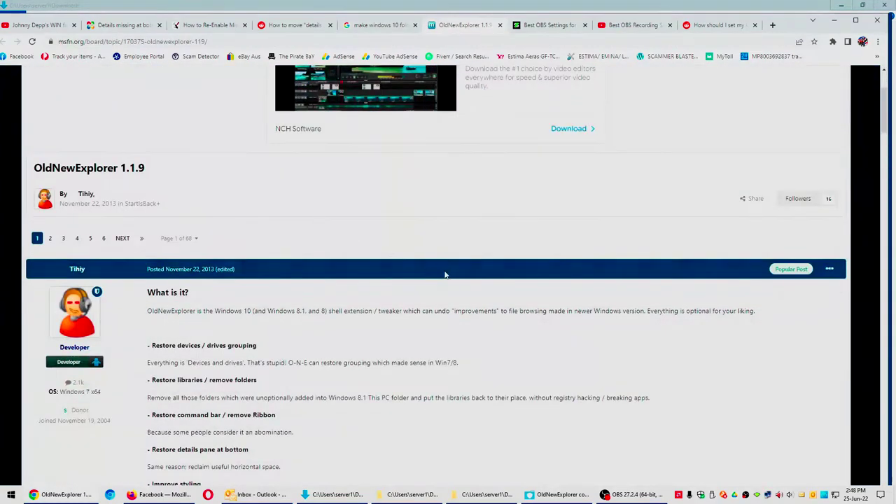
pyautogui.scroll(-8, 444, 276)
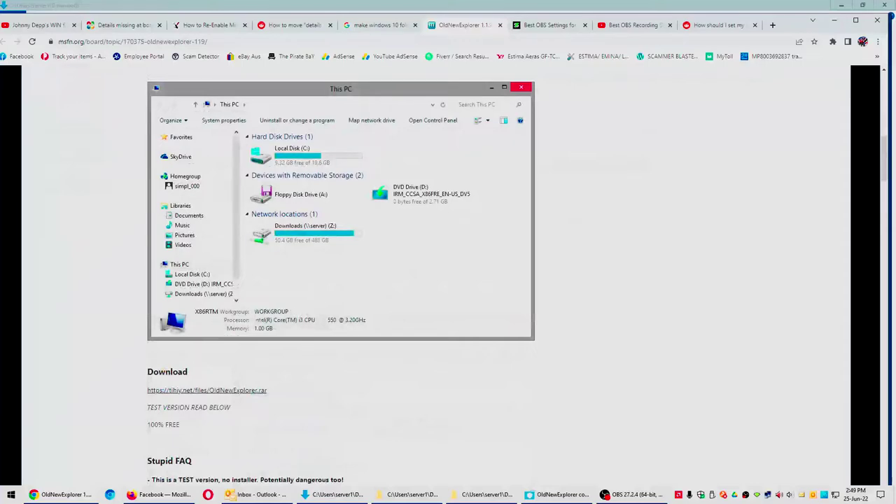
pyautogui.scroll(3, 371, 316)
pyautogui.scroll(4, 395, 310)
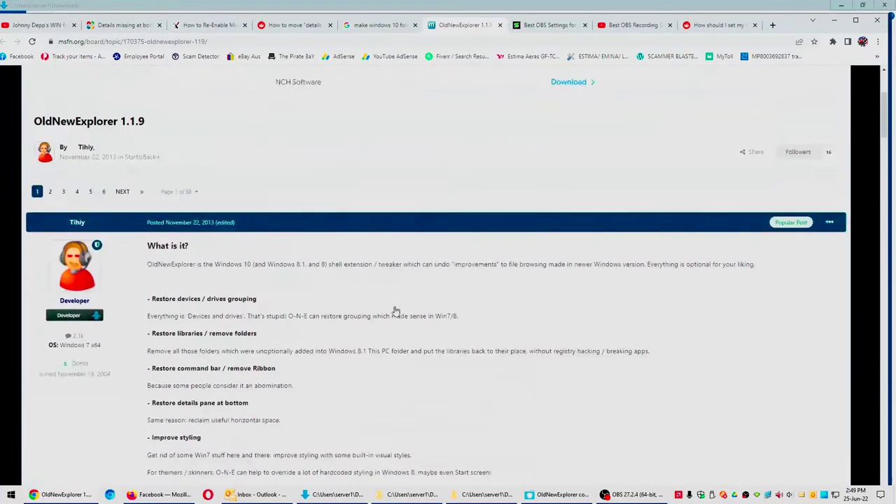
pyautogui.scroll(-1, 394, 310)
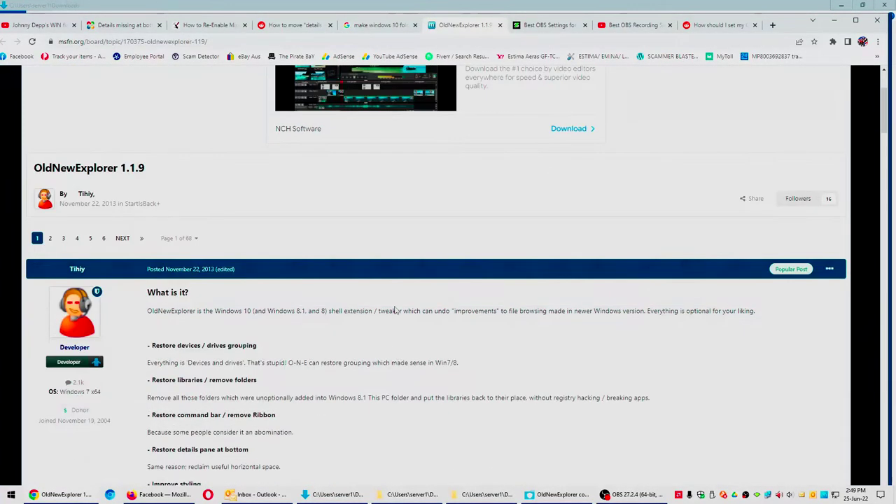
pyautogui.scroll(-2, 315, 266)
pyautogui.scroll(2, 312, 261)
pyautogui.scroll(-3, 312, 261)
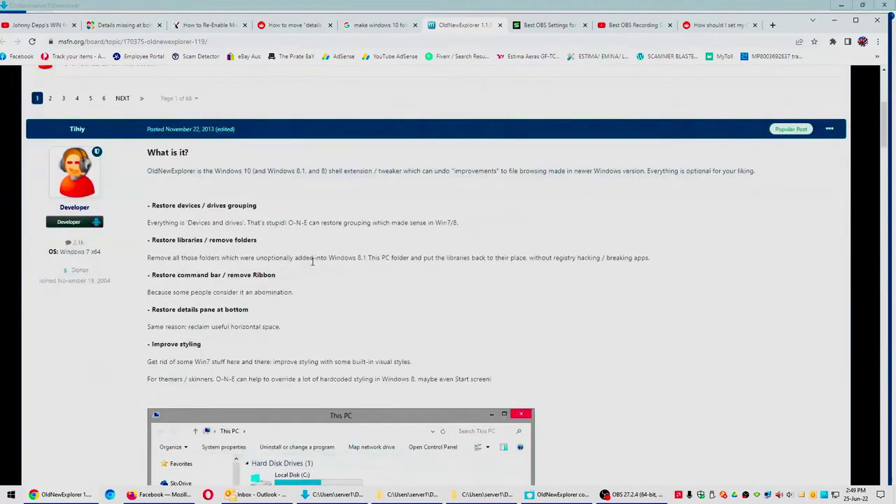
pyautogui.scroll(-6, 320, 266)
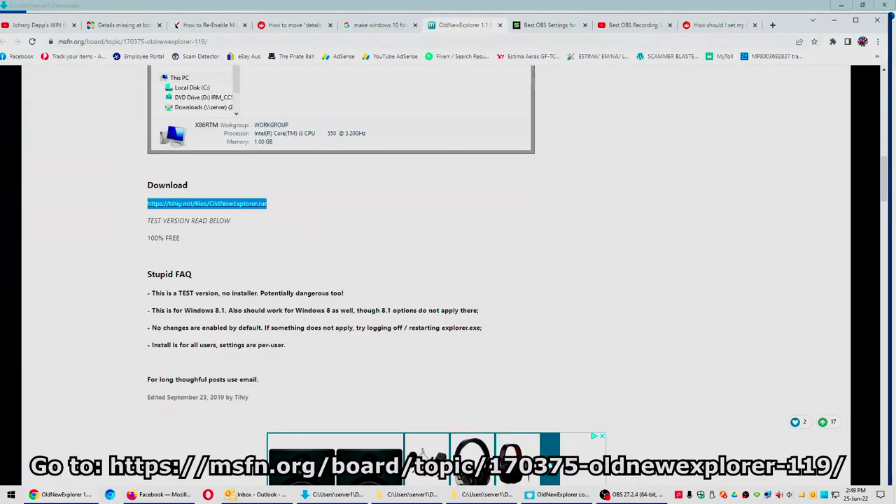
# Switch to the OldNewExplorer configuration window and move it beside the forum post's download section
pyautogui.click(560, 495)
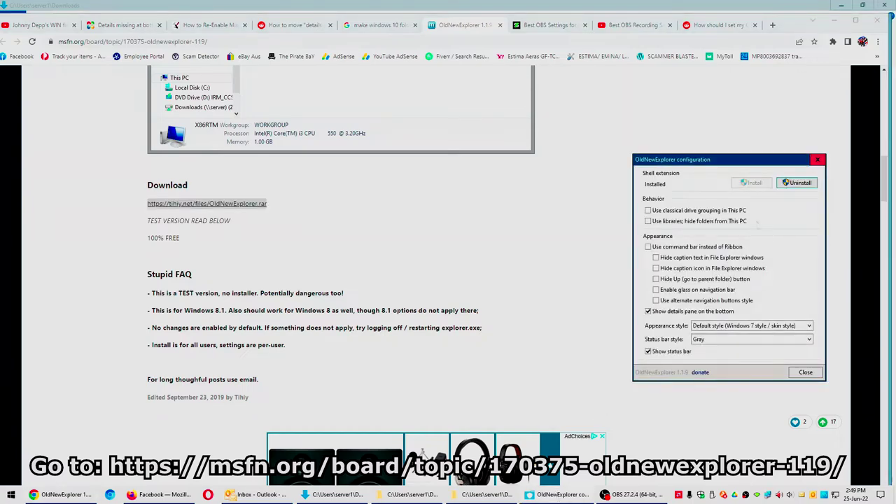
pyautogui.moveTo(733, 158); pyautogui.dragTo(647, 93)
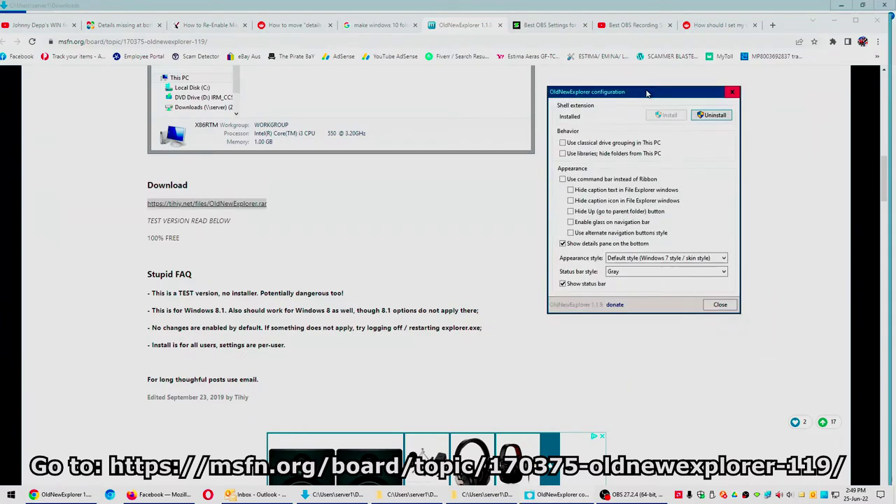
# Reinstall the OldNewExplorer shell extension with the bottom details pane and the status bar turned off
pyautogui.click(562, 284)
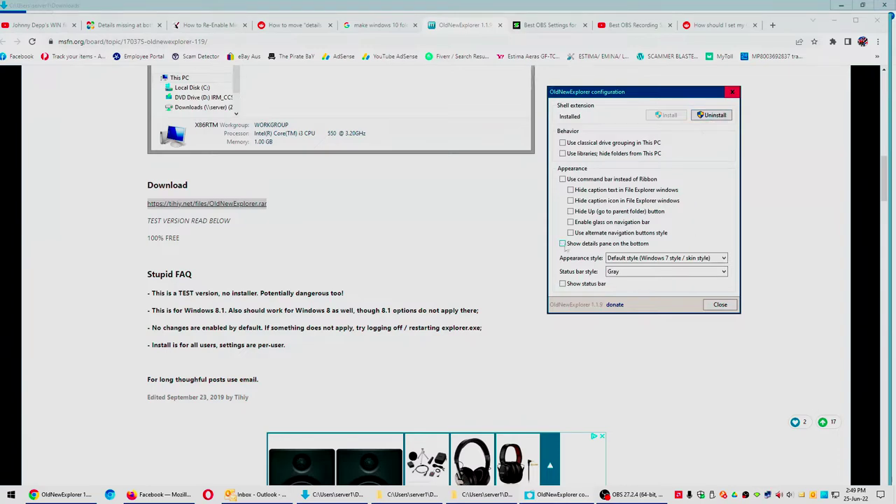
pyautogui.click(562, 243)
pyautogui.click(562, 284)
pyautogui.click(712, 115)
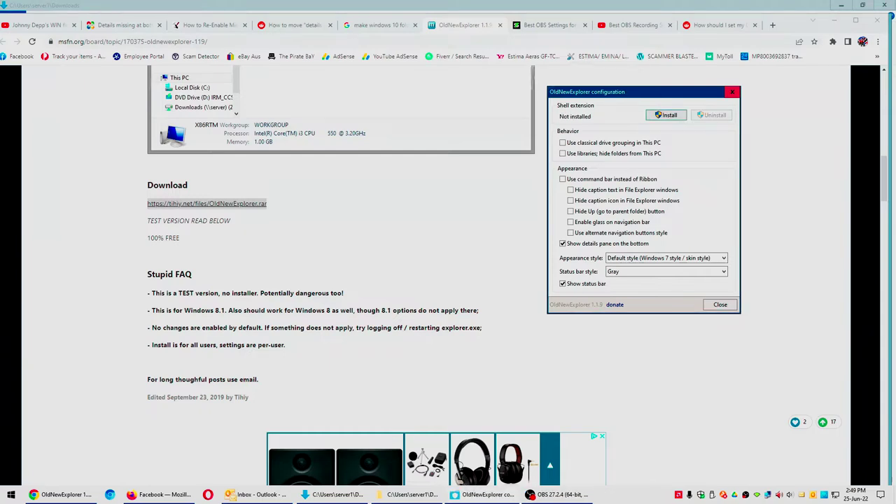
pyautogui.press('Return')
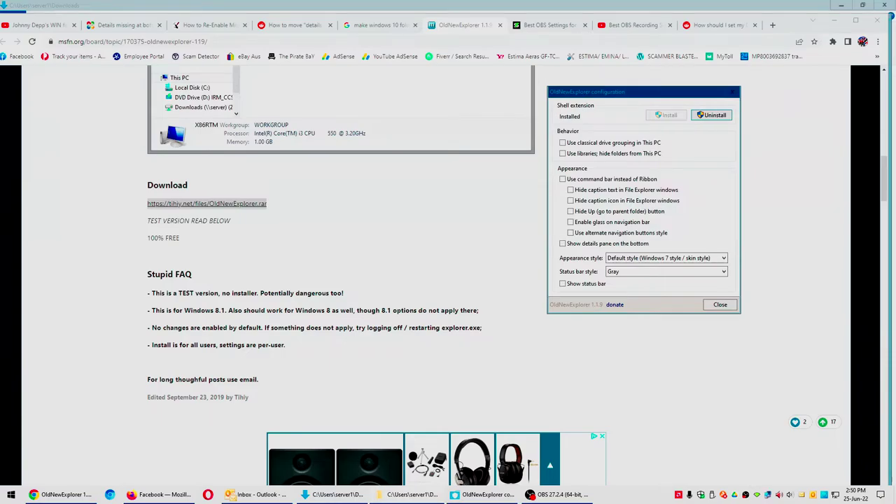
# Inspect the selected photo's details pane in the LESS folder window, and close that window
pyautogui.hotkey('alt', 'Tab')
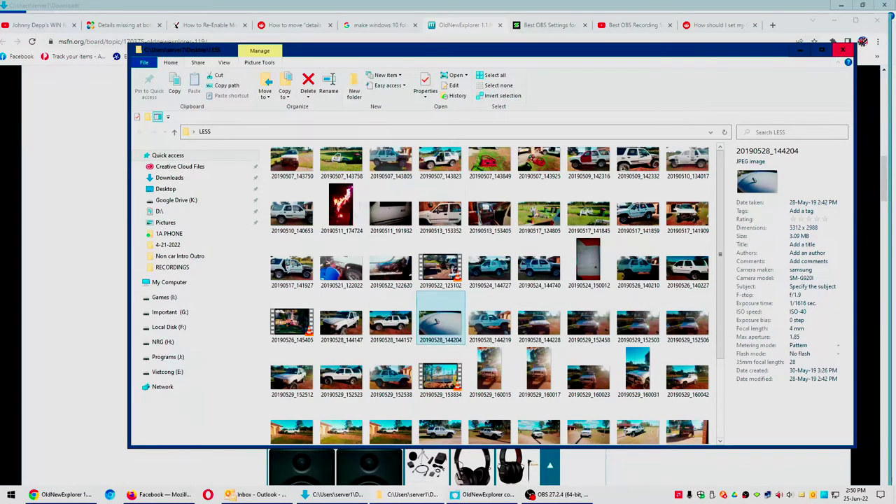
pyautogui.click(809, 344)
pyautogui.click(808, 202)
pyautogui.click(844, 50)
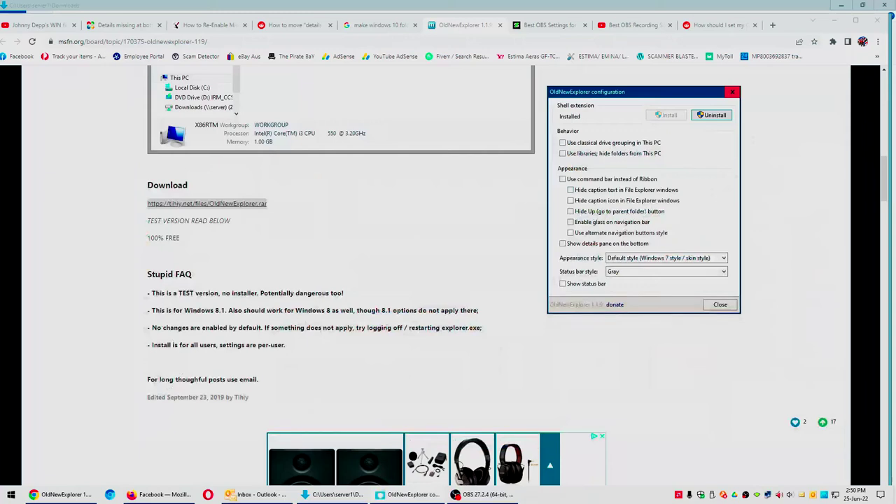
# Enable the details pane on the bottom and the status bar, and uninstall the shell extension
pyautogui.click(562, 244)
pyautogui.click(563, 284)
pyautogui.click(704, 116)
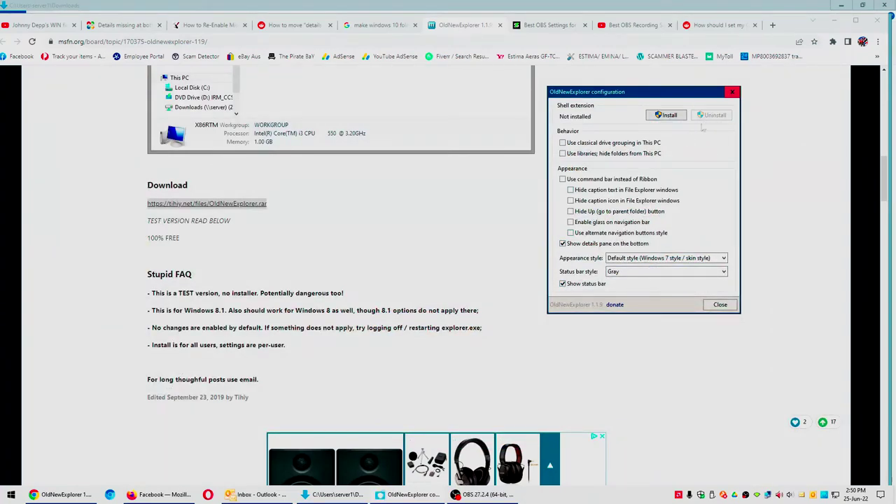
# Set the status bar style to Gray and install the shell extension
pyautogui.click(624, 273)
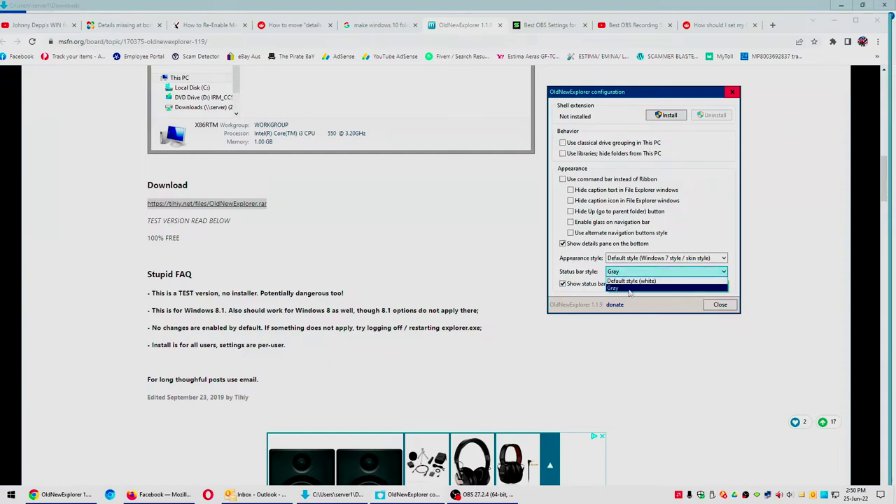
pyautogui.click(629, 289)
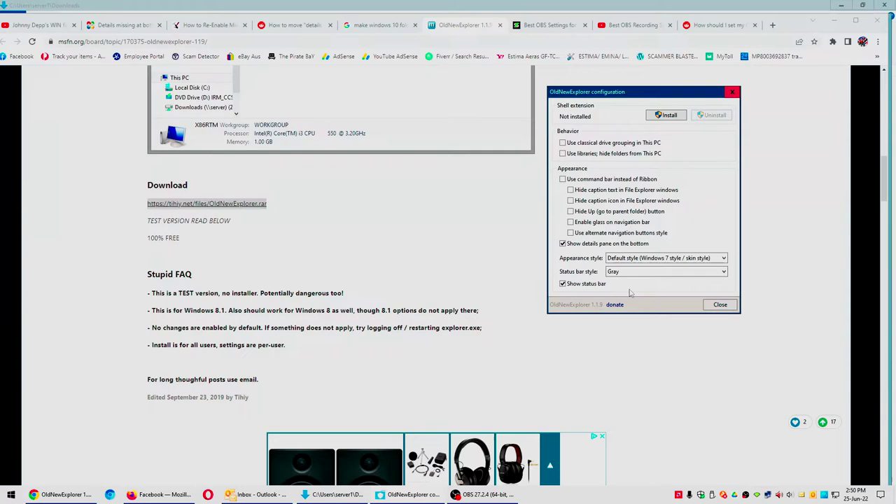
pyautogui.click(670, 116)
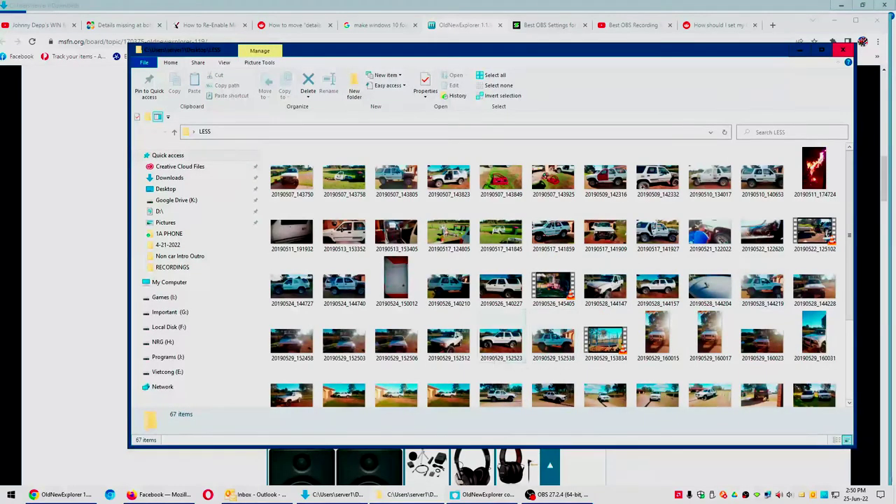
# Select the photo 20190529_152523 in the LESS folder to view its details, and move the folder window out of the way
pyautogui.click(485, 354)
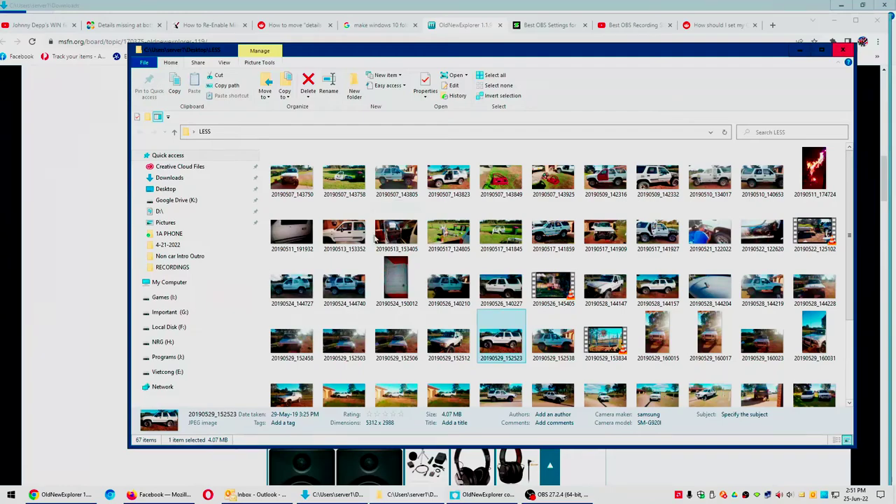
pyautogui.moveTo(536, 50); pyautogui.dragTo(895, 77)
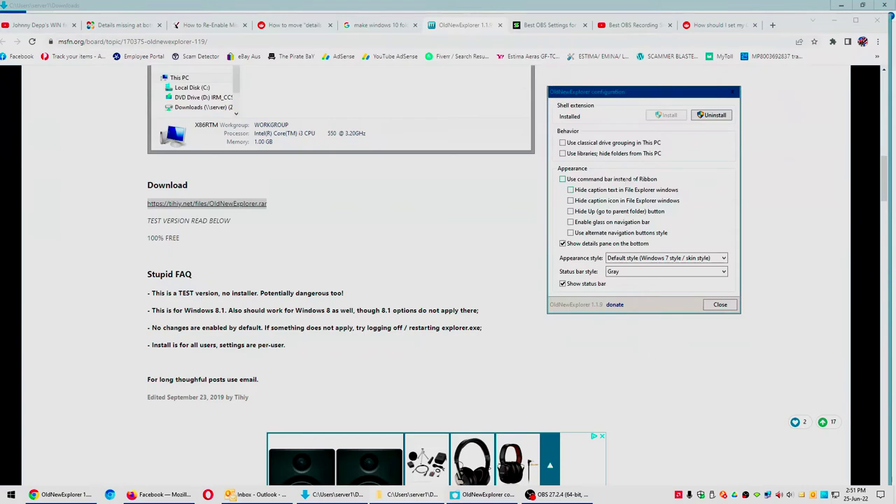
# Review the OldNewExplorer forum post's feature list, download link and FAQ, and bring its configuration window back to the front
pyautogui.click(519, 259)
pyautogui.scroll(10, 518, 259)
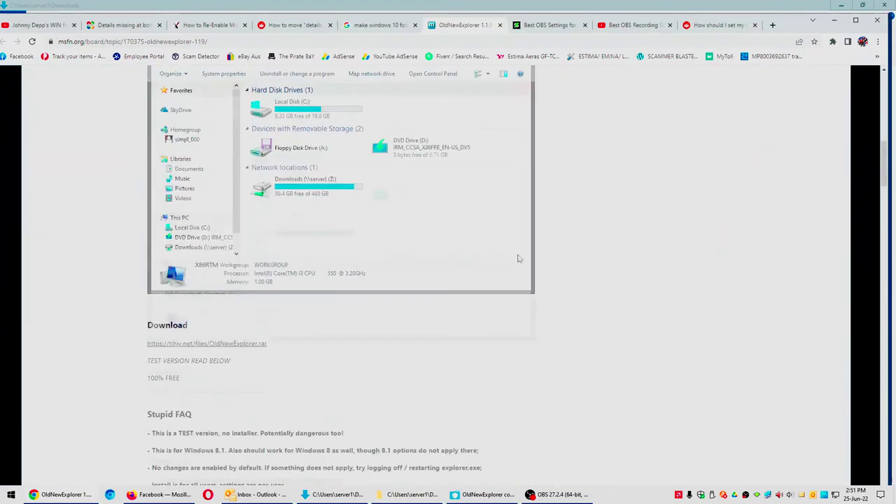
pyautogui.scroll(-7, 519, 259)
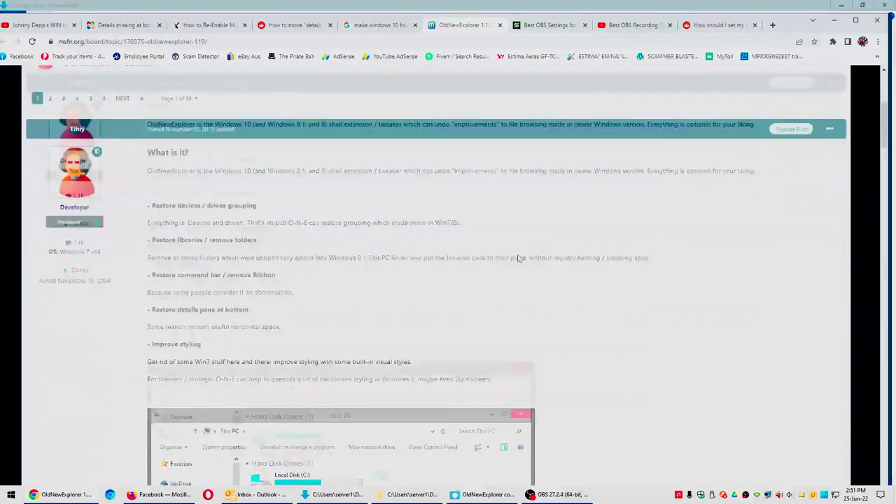
pyautogui.scroll(-4, 519, 259)
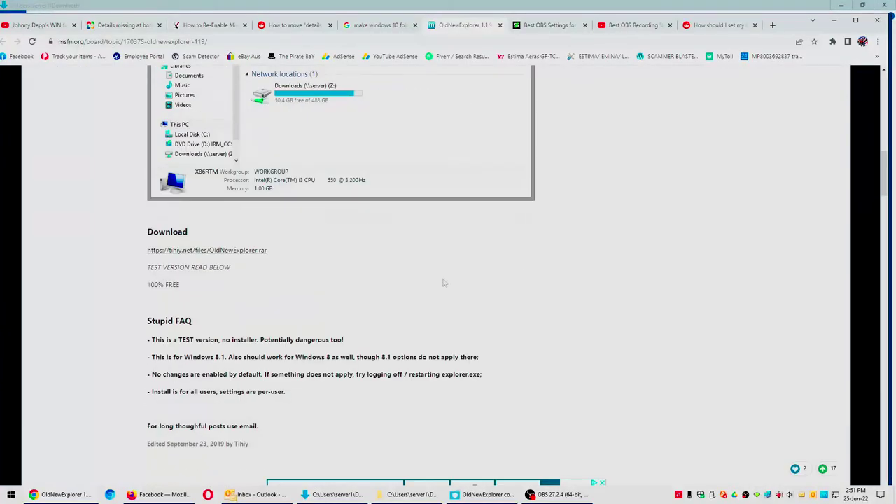
pyautogui.scroll(-1, 390, 290)
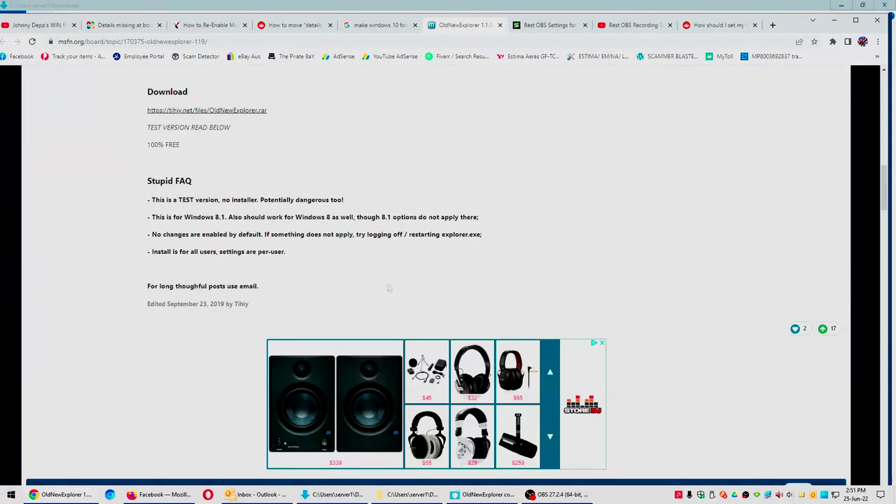
pyautogui.scroll(2, 386, 287)
pyautogui.scroll(6, 385, 287)
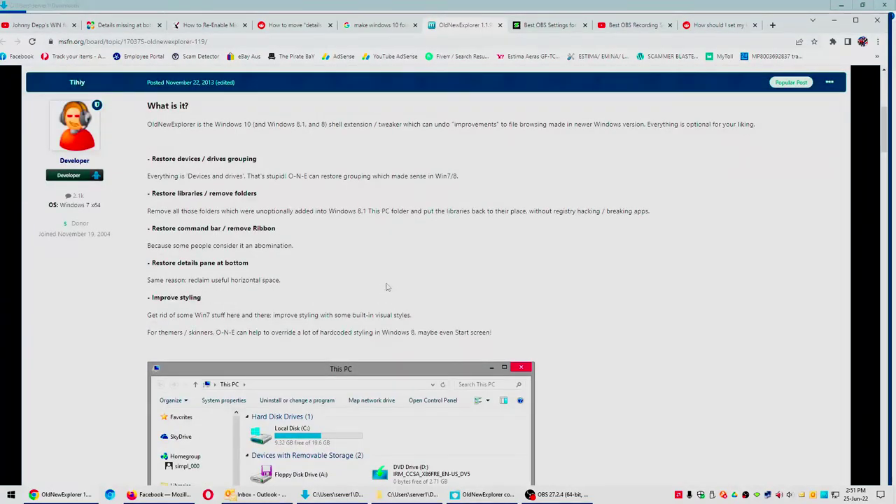
pyautogui.click(486, 496)
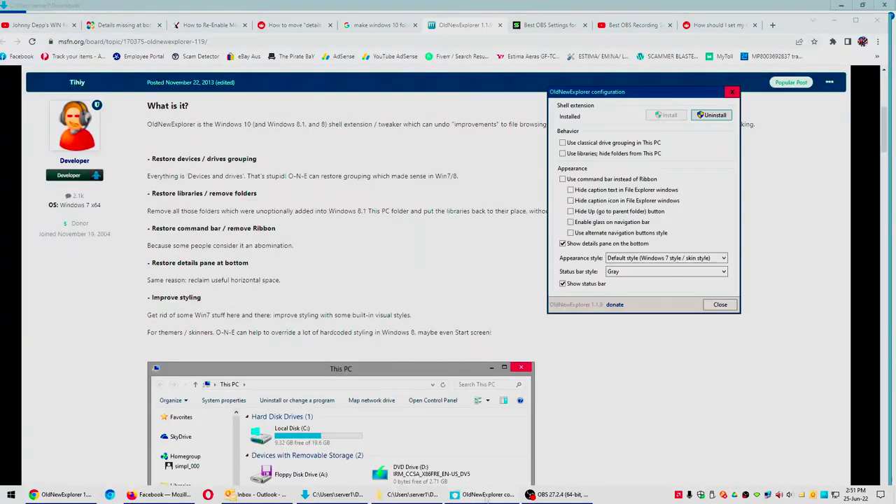